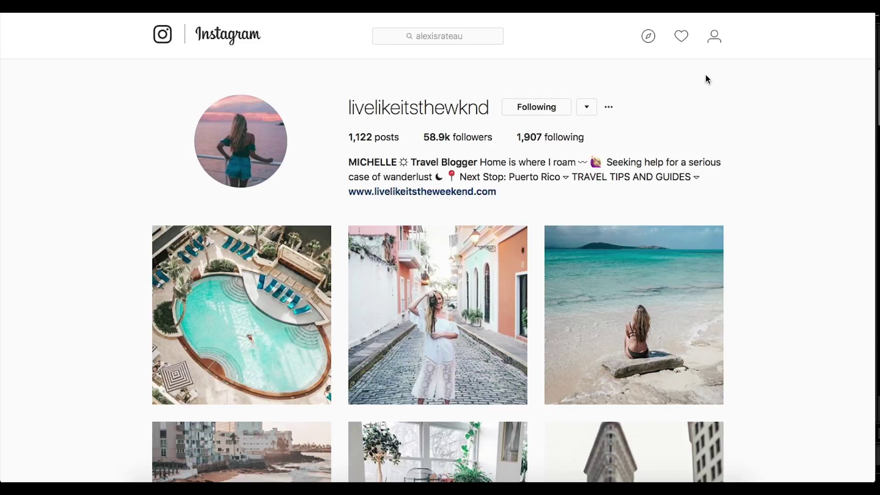
Examine the travel blogger's photo grid, viewing the rocky desert coast and beach walk posts to study their editing style
scroll(819, 143, down, 8)
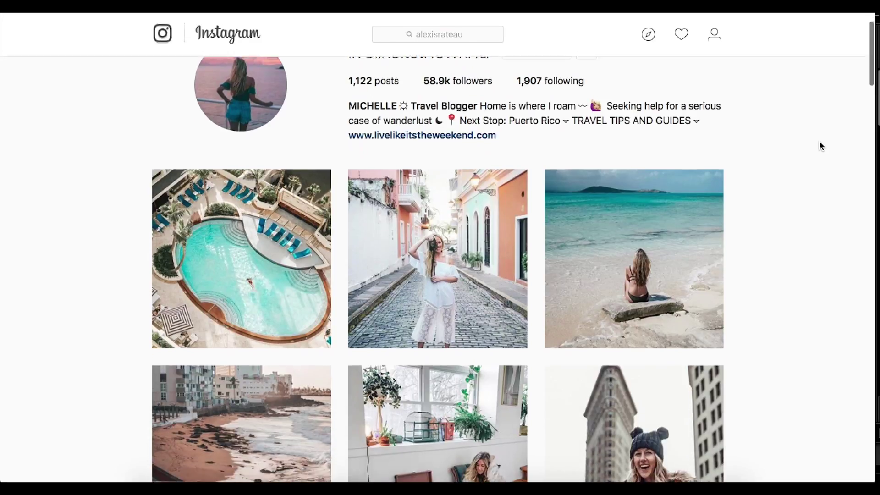
scroll(819, 141, down, 17)
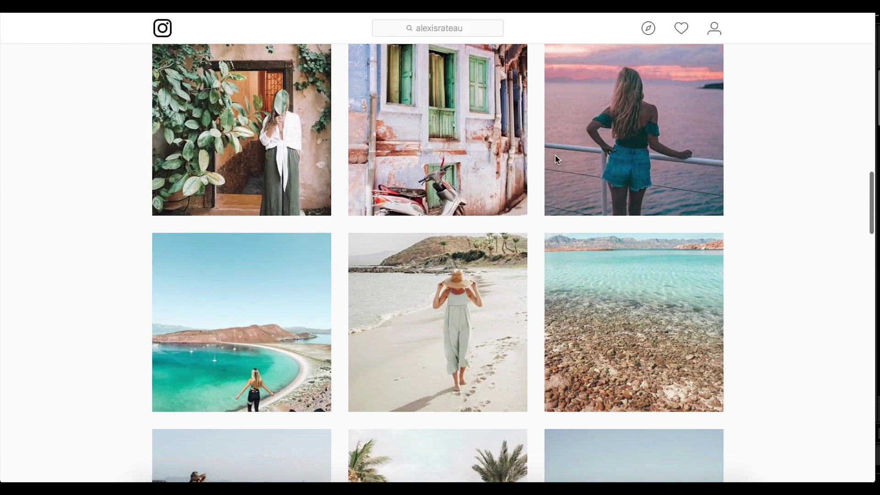
scroll(727, 245, down, 8)
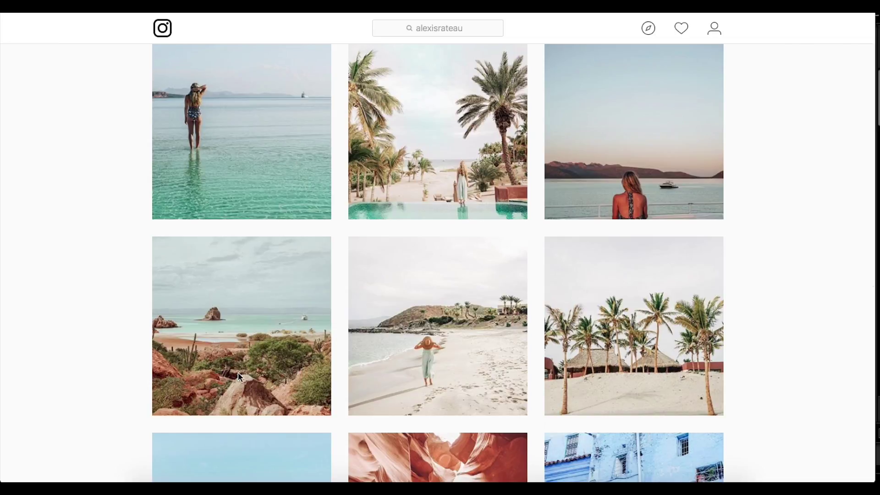
click(238, 373)
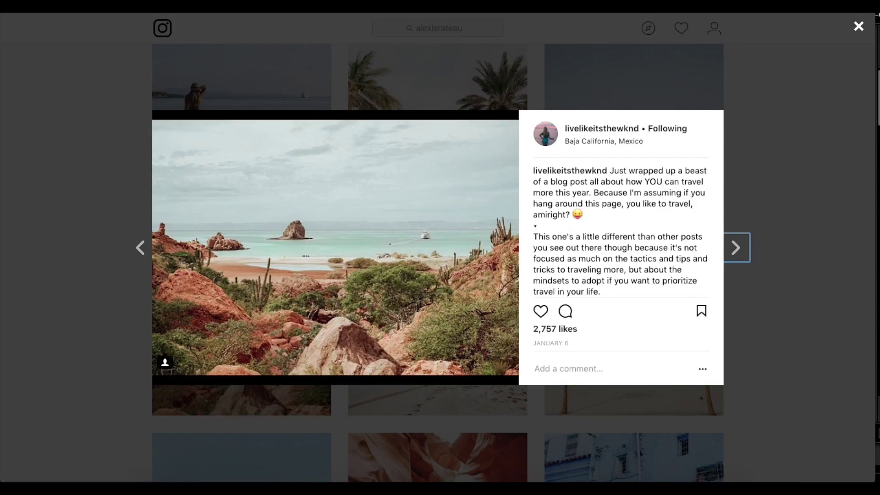
click(856, 29)
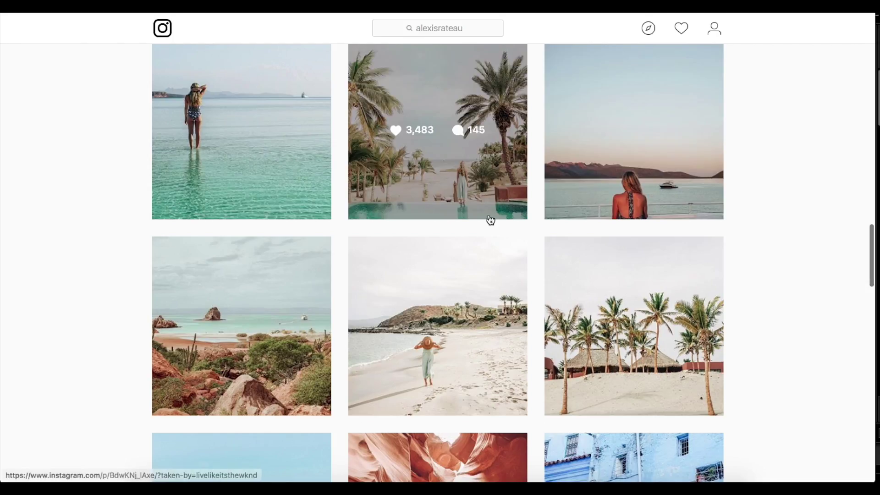
scroll(686, 226, down, 3)
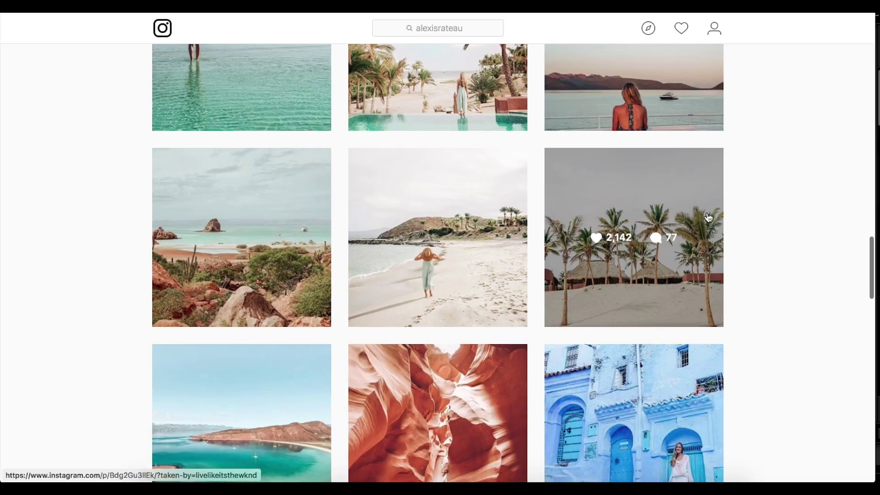
scroll(669, 136, up, 3)
click(489, 357)
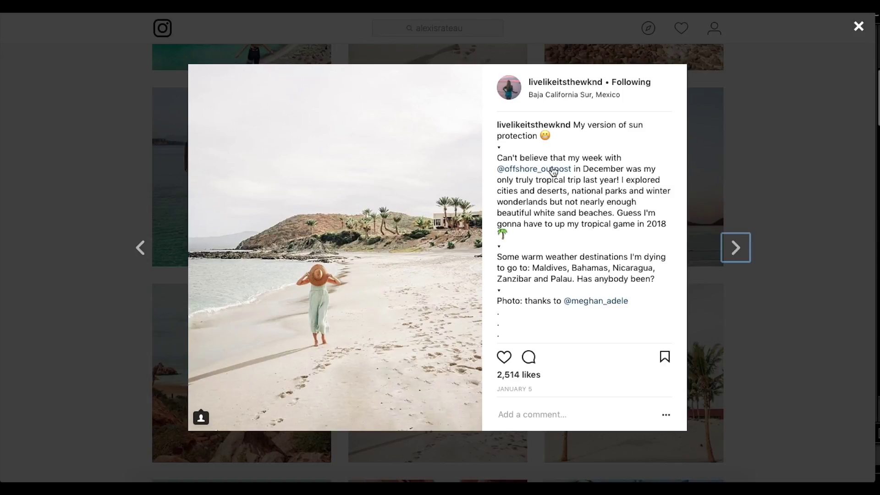
click(857, 32)
scroll(530, 232, down, 5)
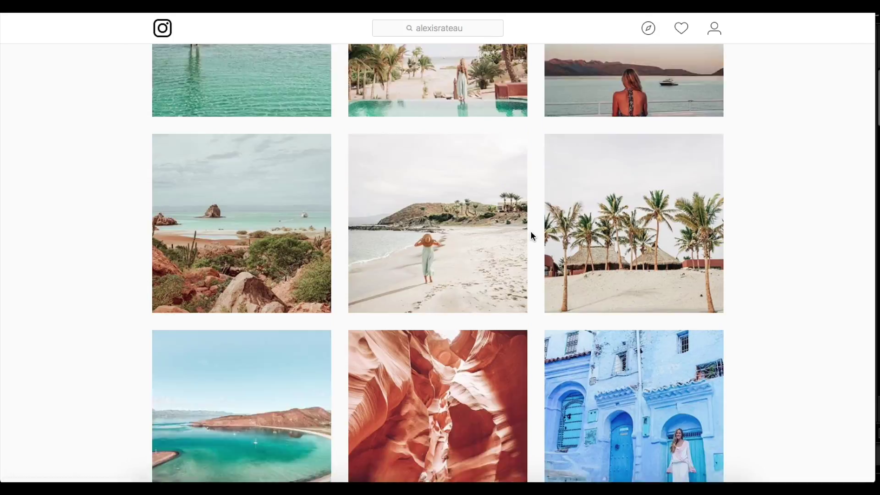
scroll(532, 234, up, 2)
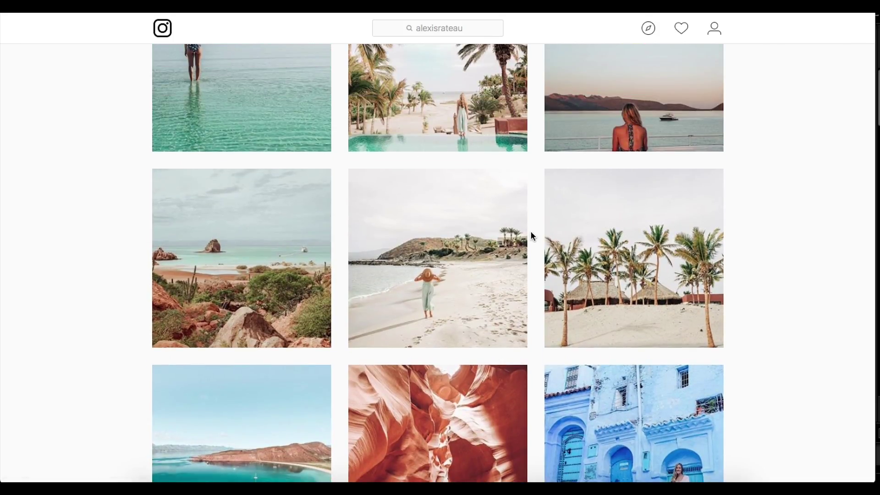
scroll(531, 235, up, 2)
scroll(499, 177, up, 1)
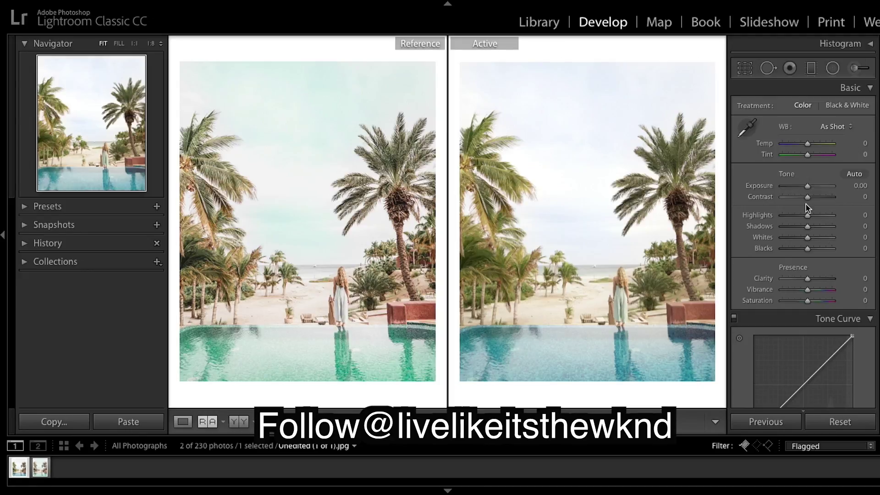
Set the unedited pool photo's highlights to -60, whites to +33, shadows to +55 and blacks to -40
drag(808, 217, 794, 219)
drag(794, 219, 815, 244)
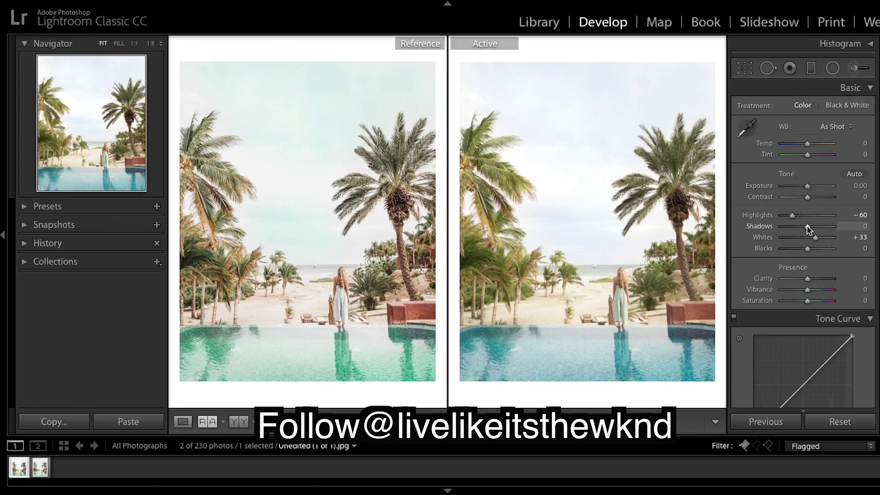
drag(807, 228, 819, 229)
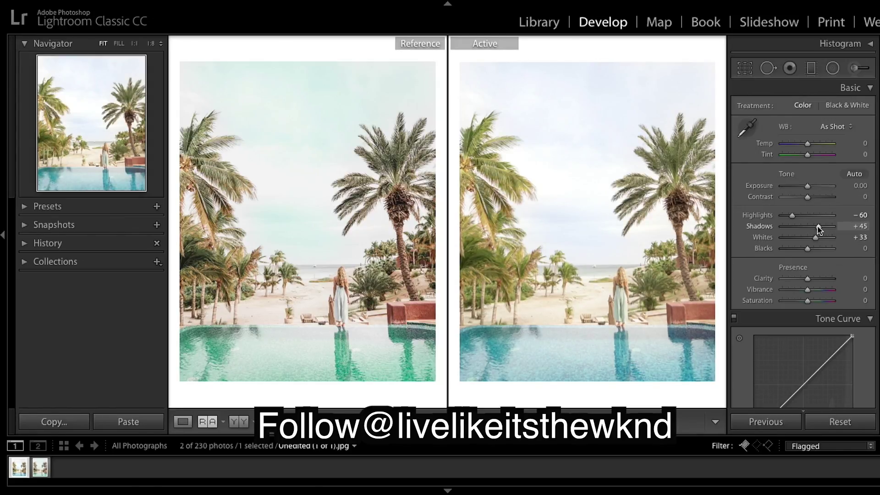
drag(819, 229, 821, 229)
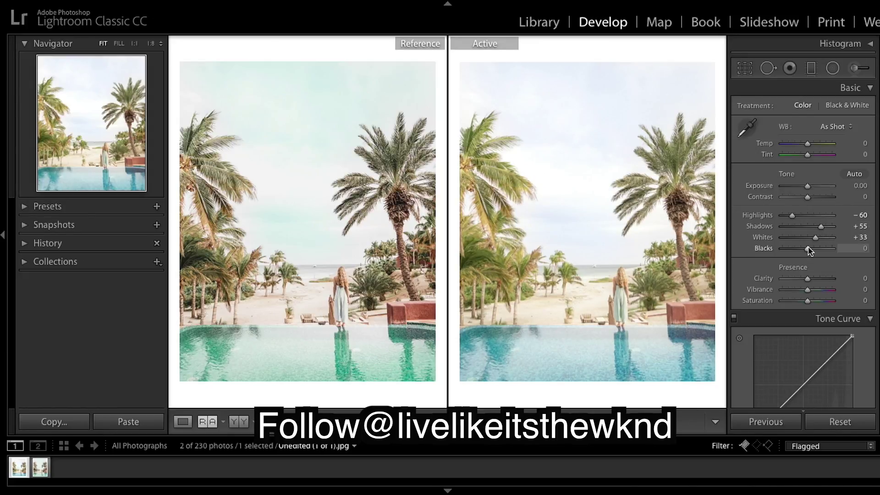
mouse_move(808, 248)
mouse_down()
mouse_move(788, 249)
mouse_move(797, 248)
mouse_up()
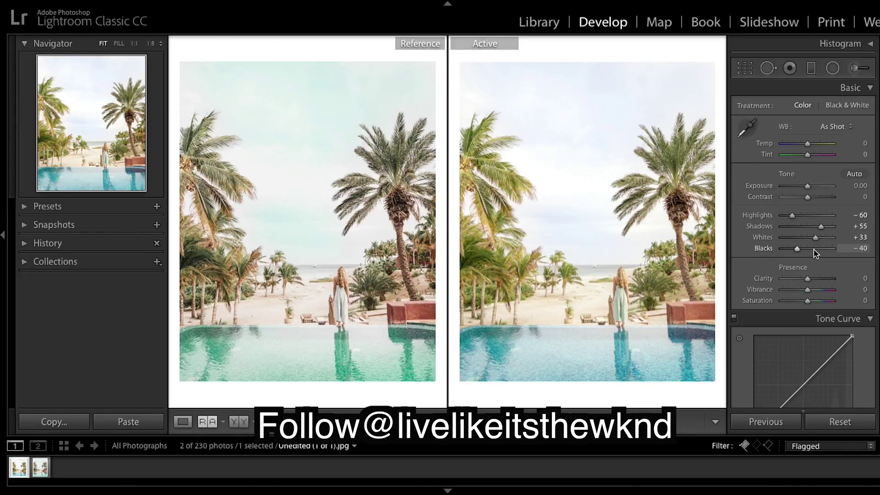
Set the photo's clarity to +30, vibrance to +18 and saturation to -16
scroll(815, 255, down, 1)
scroll(816, 255, down, 2)
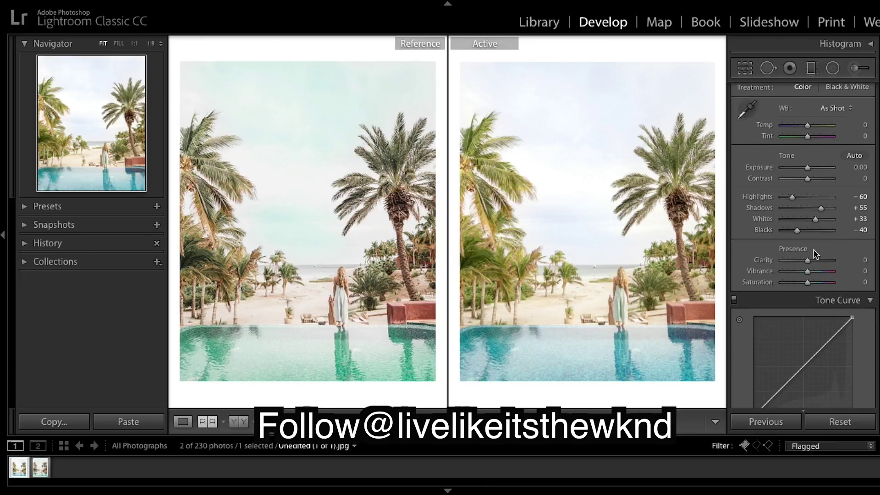
mouse_move(807, 260)
mouse_down()
mouse_move(818, 261)
mouse_move(798, 260)
mouse_move(826, 263)
mouse_move(814, 262)
mouse_up()
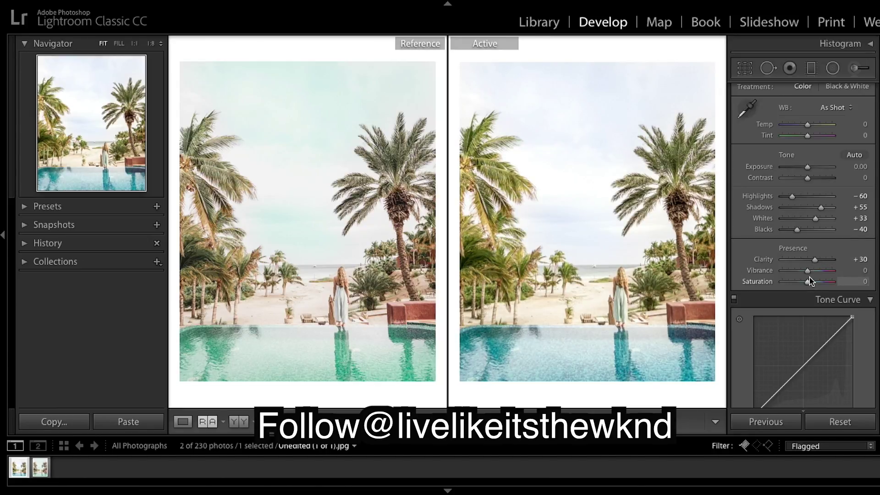
drag(808, 271, 811, 271)
drag(808, 283, 806, 283)
drag(807, 284, 805, 284)
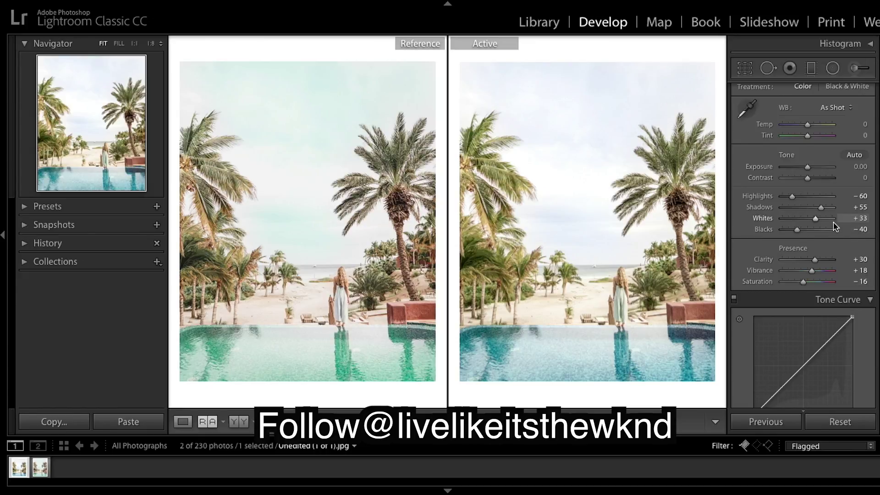
Shape the RGB point curve into a gentle S with a raised black point and a slightly lowered white point
scroll(835, 227, down, 5)
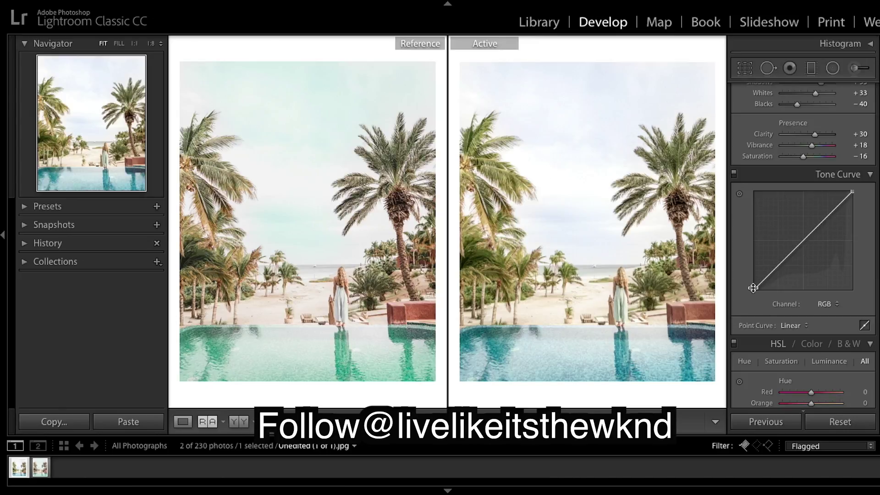
drag(753, 288, 778, 270)
click(805, 242)
drag(805, 242, 826, 219)
drag(852, 192, 855, 197)
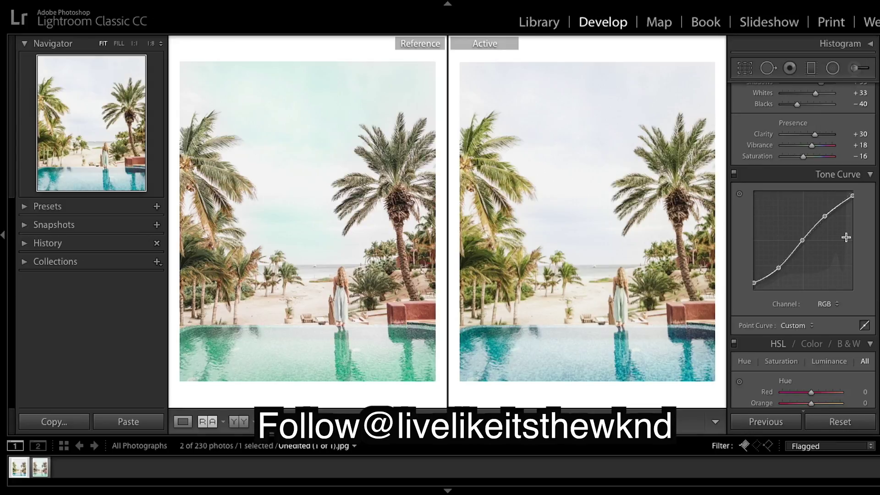
Shift the orange hue to -15 and the yellow hue to -26
scroll(867, 228, down, 5)
scroll(867, 227, down, 4)
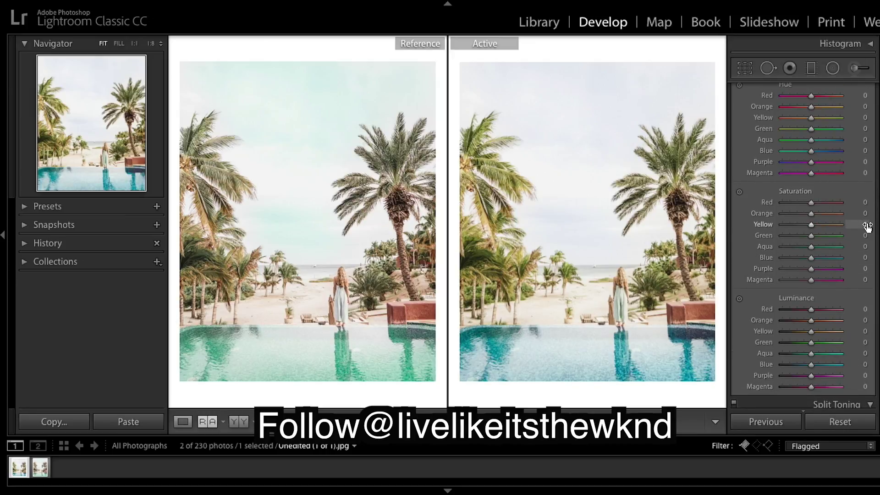
scroll(866, 226, up, 1)
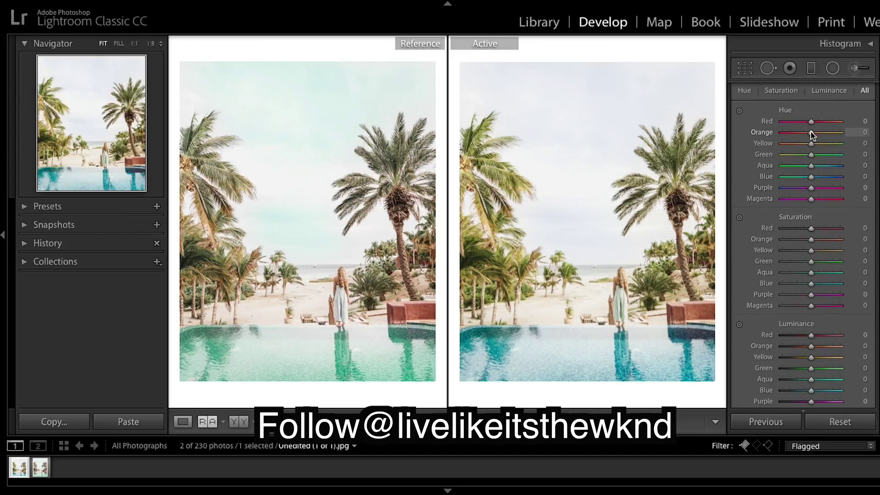
mouse_move(810, 136)
mouse_down()
mouse_move(772, 139)
mouse_move(809, 143)
mouse_move(793, 151)
mouse_move(807, 153)
mouse_up()
double_click(765, 132)
click(807, 132)
drag(807, 133, 807, 134)
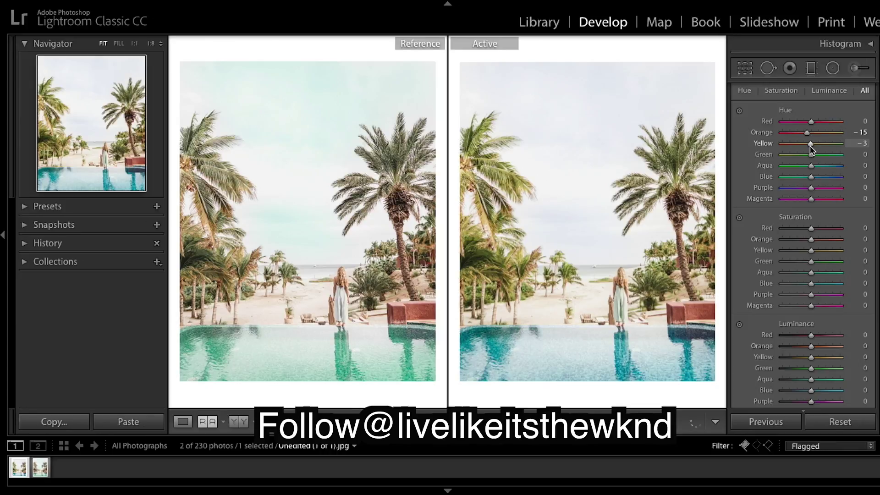
drag(809, 147, 804, 149)
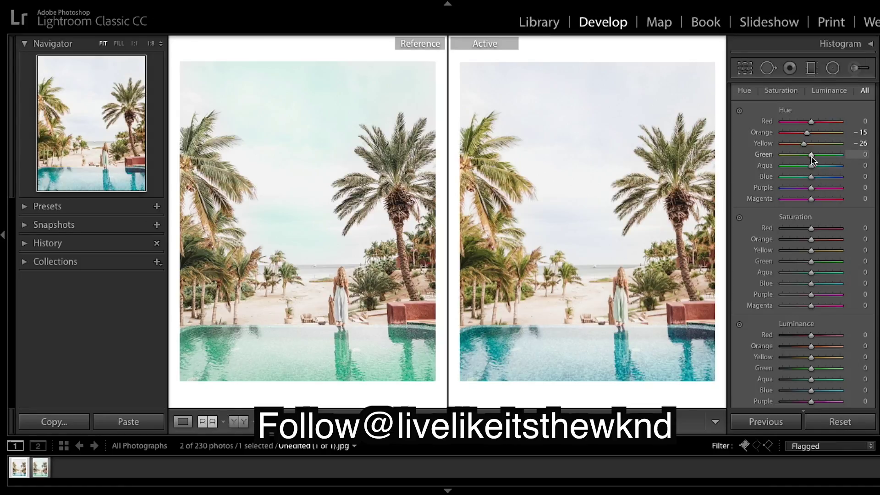
Shift the green hue to +20 and both the aqua and blue hues to -100 to turn the pool green
drag(812, 157, 813, 158)
drag(813, 157, 820, 159)
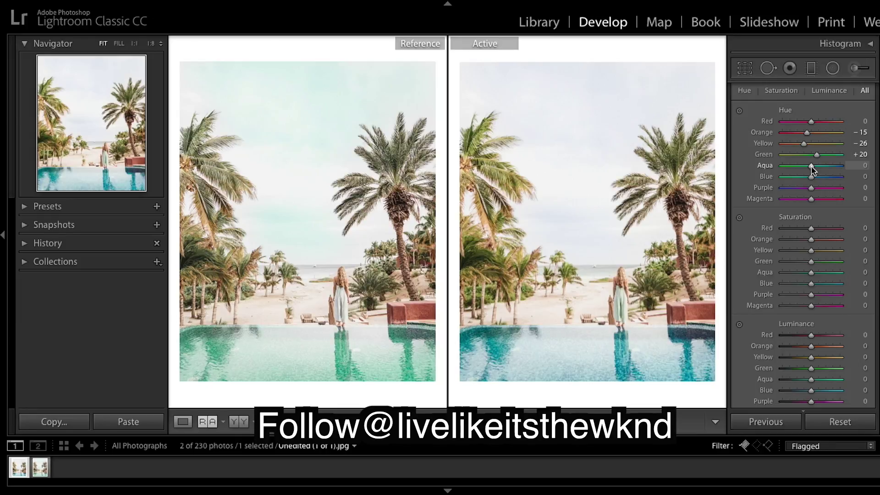
drag(811, 167, 774, 183)
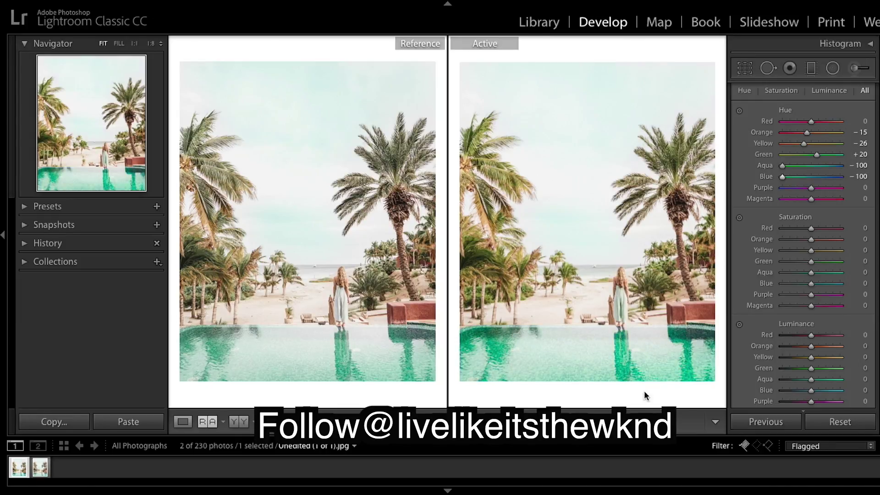
drag(810, 176, 775, 171)
Set the color saturation of red to -18, orange to +9, yellow to -10, green to -100, aqua to -56 and blue to -22
scroll(781, 194, down, 1)
scroll(850, 222, down, 4)
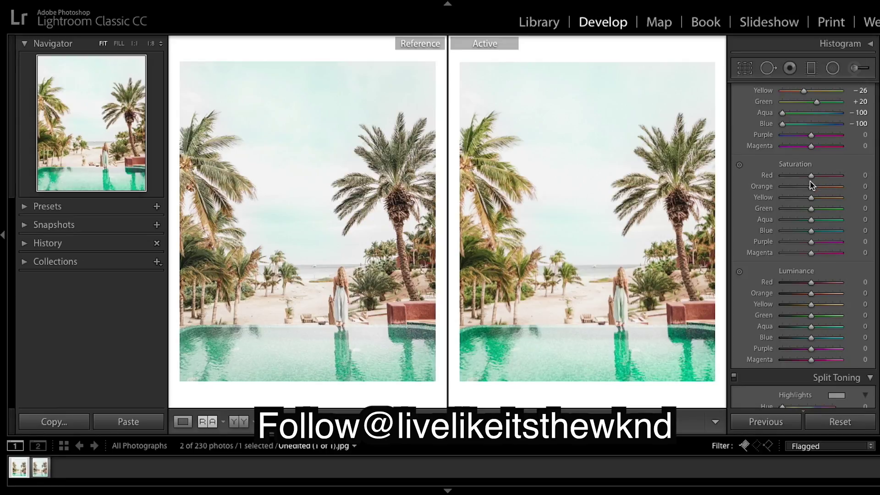
drag(808, 183, 805, 175)
drag(811, 185, 814, 187)
drag(812, 201, 810, 200)
drag(812, 212, 722, 206)
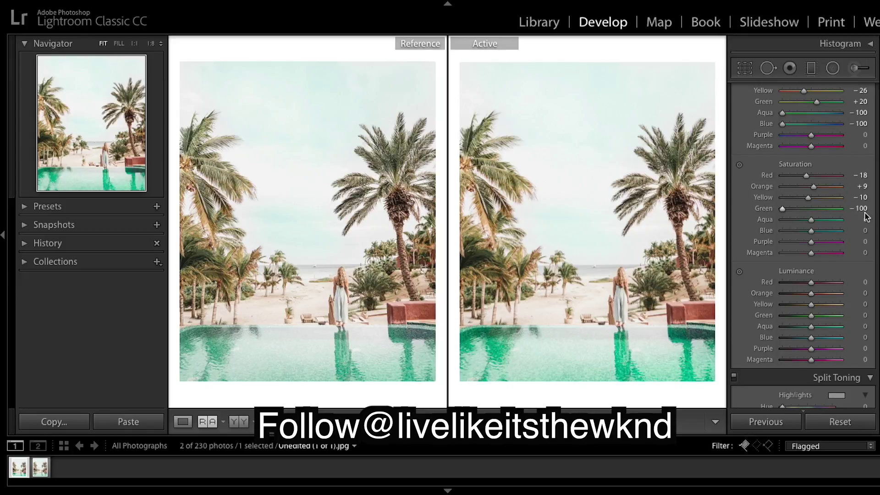
mouse_move(812, 222)
mouse_down()
mouse_move(798, 221)
mouse_move(821, 222)
mouse_move(793, 226)
mouse_move(819, 229)
mouse_move(796, 224)
mouse_up()
drag(811, 235, 806, 234)
Set the luminance of orange to +8, yellow to -15 and green to +100, and fine-tune the blue luminance
scroll(809, 242, down, 3)
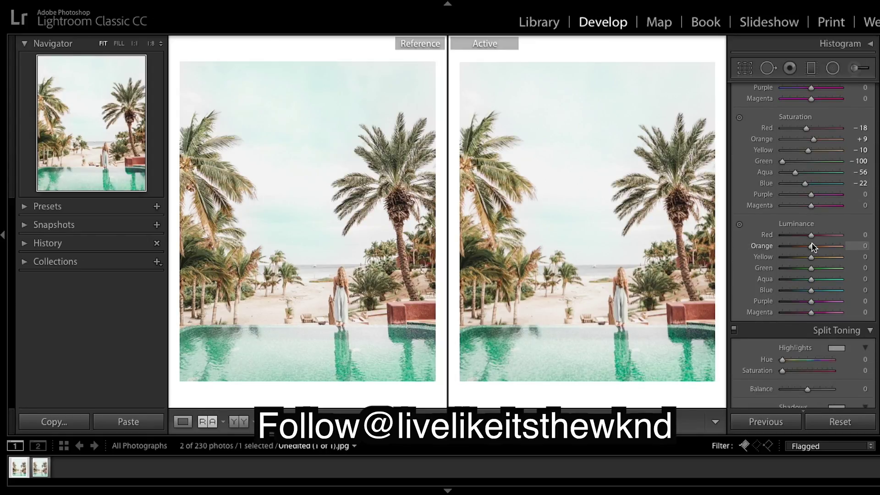
scroll(813, 247, down, 1)
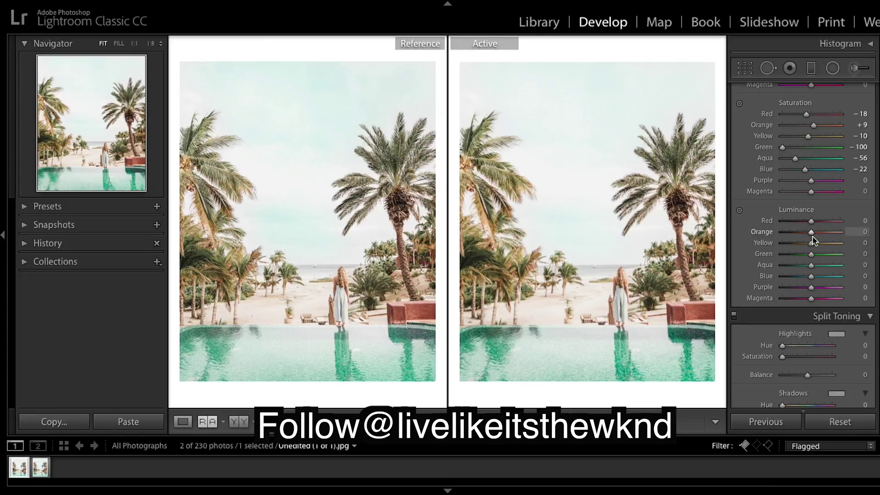
drag(812, 235, 817, 236)
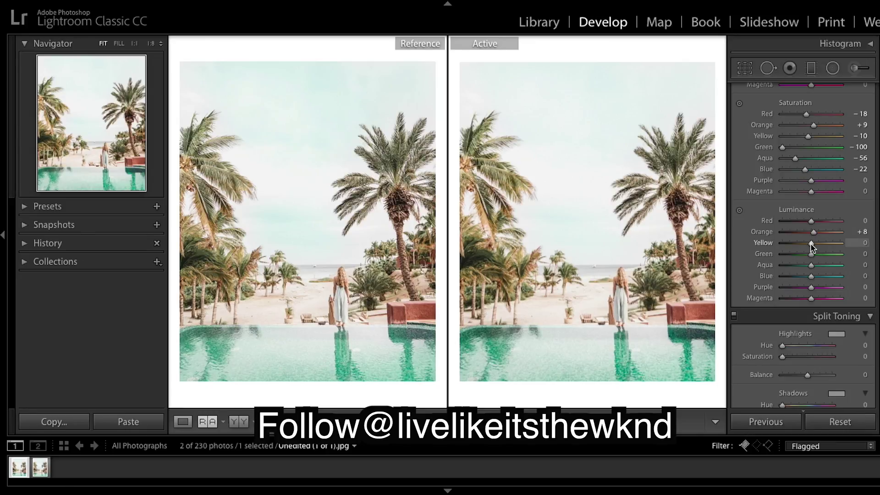
mouse_move(810, 243)
mouse_down()
mouse_move(826, 243)
mouse_move(790, 242)
mouse_move(808, 243)
mouse_up()
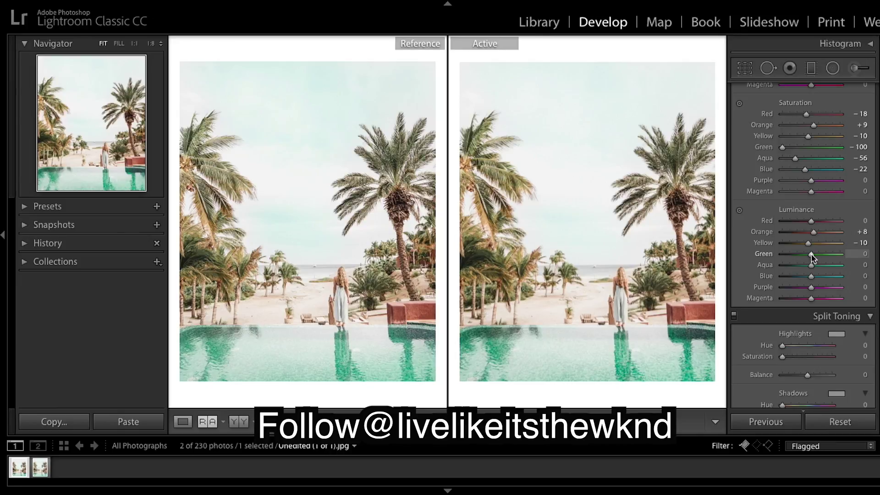
drag(807, 244, 807, 244)
click(814, 255)
drag(787, 256, 871, 275)
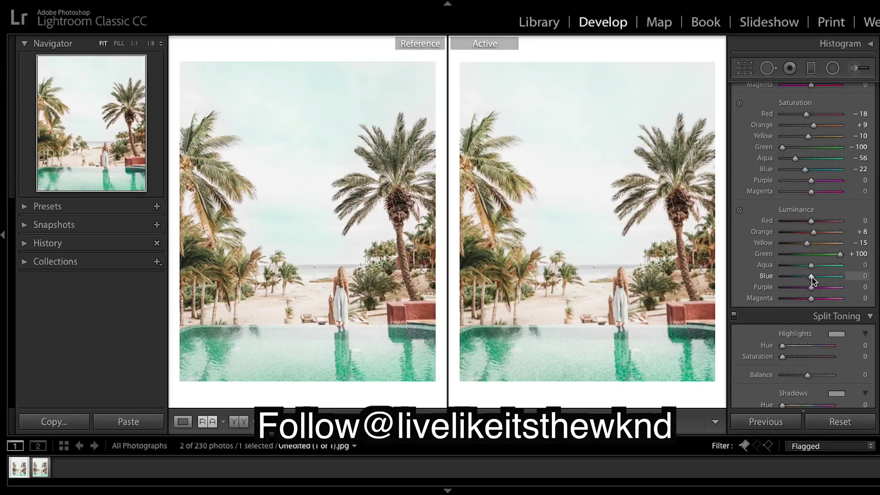
mouse_move(810, 276)
mouse_down()
mouse_move(799, 276)
mouse_move(811, 277)
mouse_up()
Add a graduated filter covering the pool from its far edge downward and set the filter's shadows to 25
click(810, 69)
drag(595, 338, 514, 330)
mouse_move(595, 344)
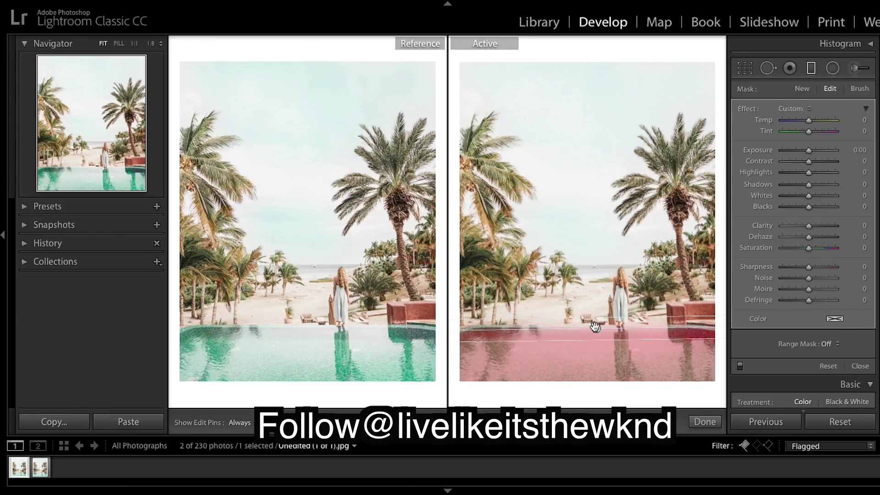
drag(596, 329, 596, 328)
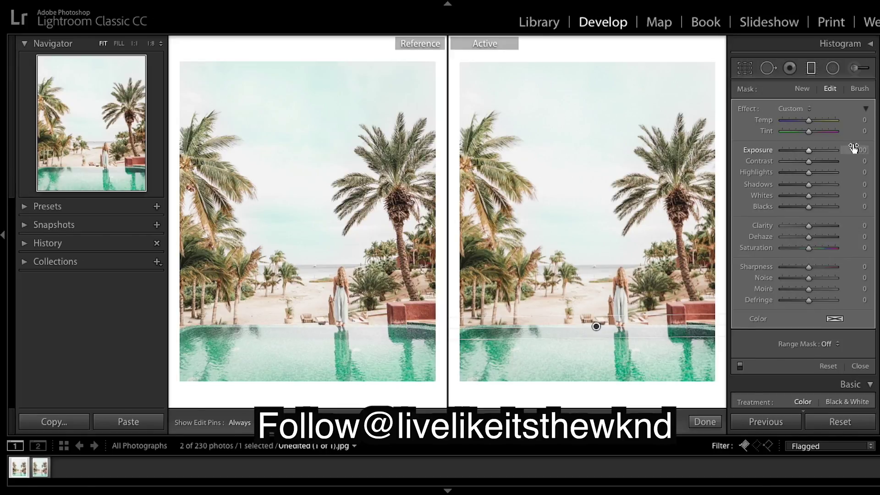
drag(818, 184, 816, 188)
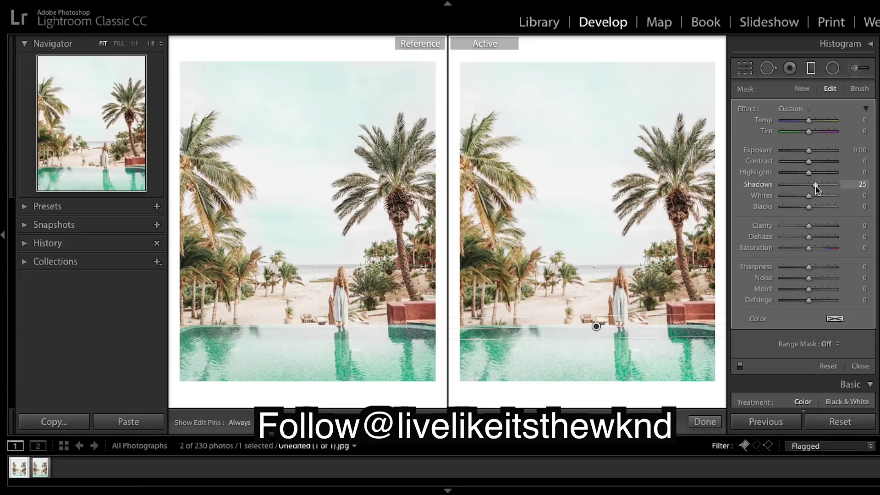
Set the pool's graduated filter to shadows 24 and blacks 30, and finish editing the filter
drag(827, 214, 820, 207)
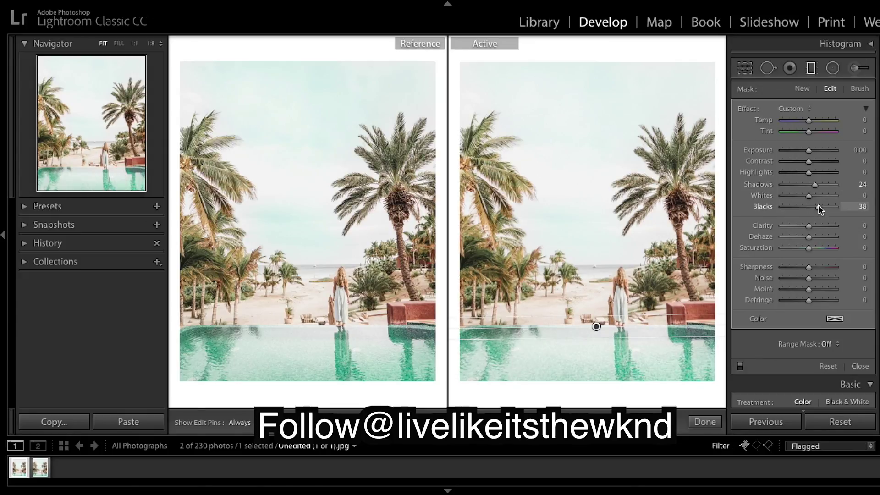
drag(819, 211, 817, 211)
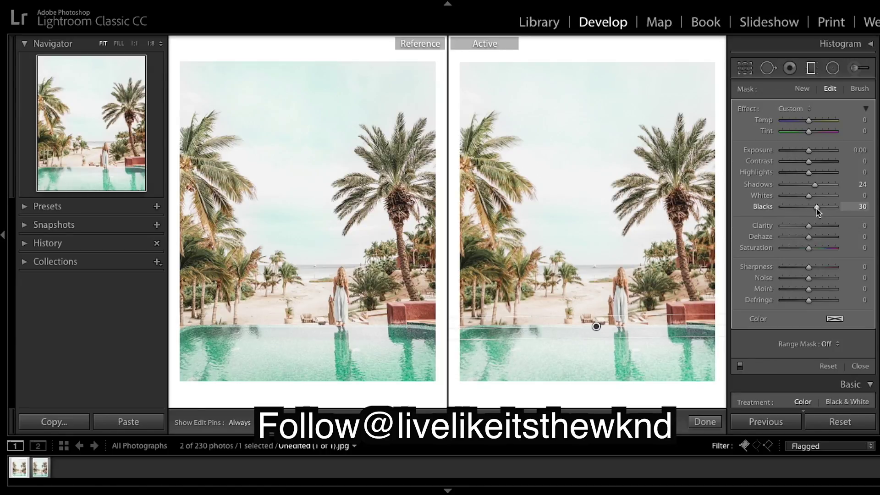
click(706, 422)
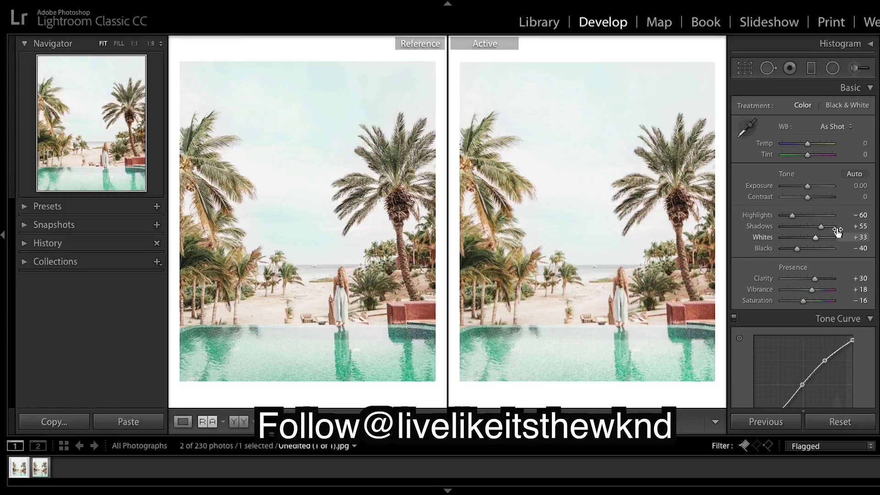
Set the color luminance of blue to -24 and aqua to -40
scroll(836, 232, down, 1)
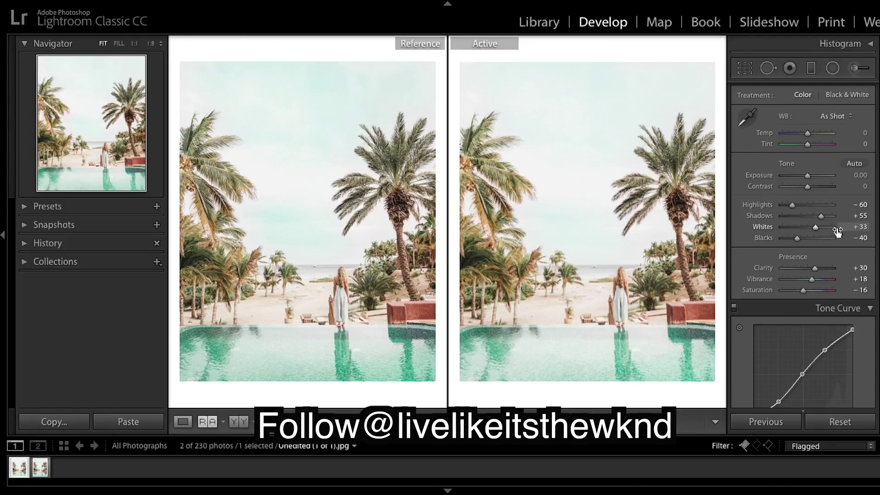
scroll(836, 232, down, 15)
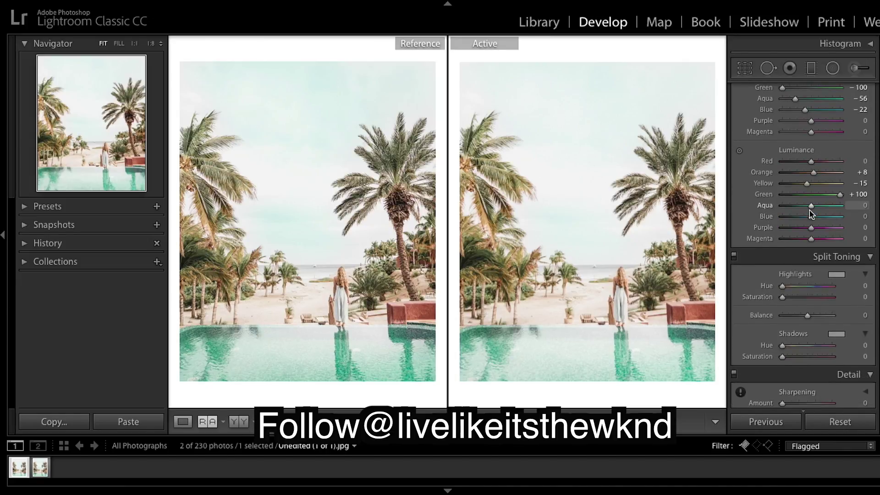
drag(810, 218, 805, 220)
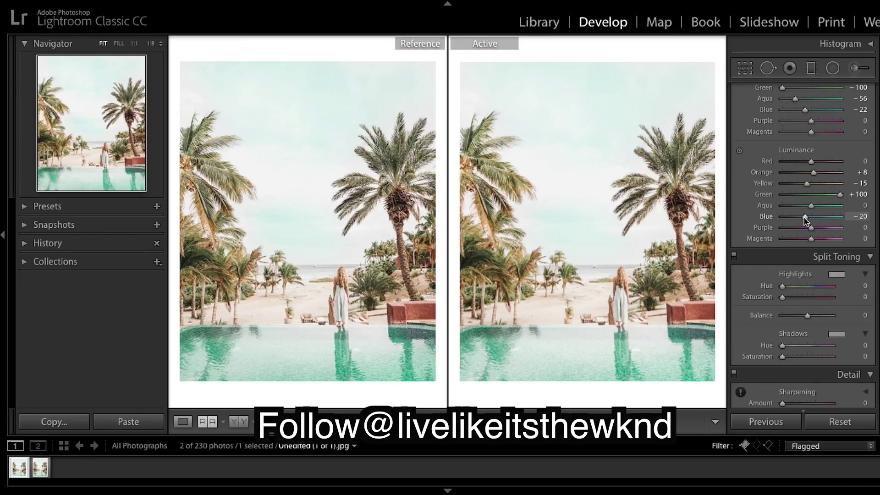
drag(805, 220, 804, 220)
mouse_move(811, 206)
mouse_down()
mouse_move(778, 221)
mouse_move(809, 225)
mouse_move(799, 224)
mouse_move(801, 209)
mouse_up()
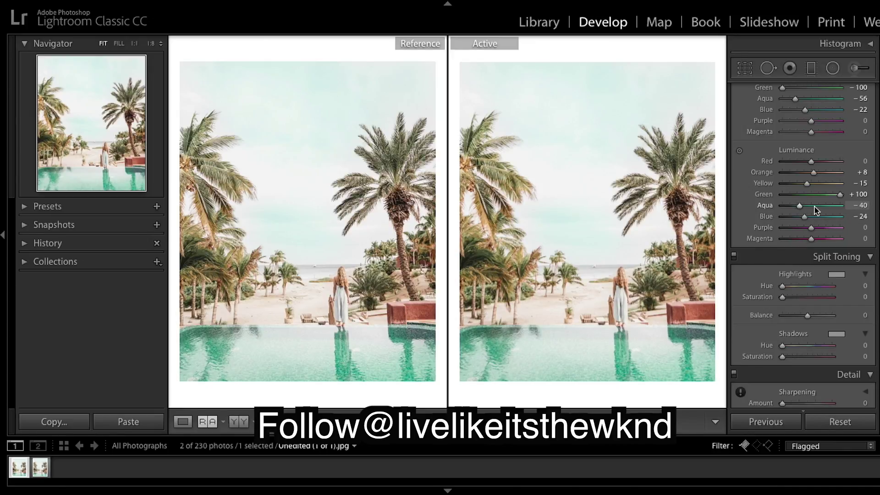
Set the photo's sharpening amount to 41
scroll(819, 211, down, 1)
scroll(819, 211, down, 1)
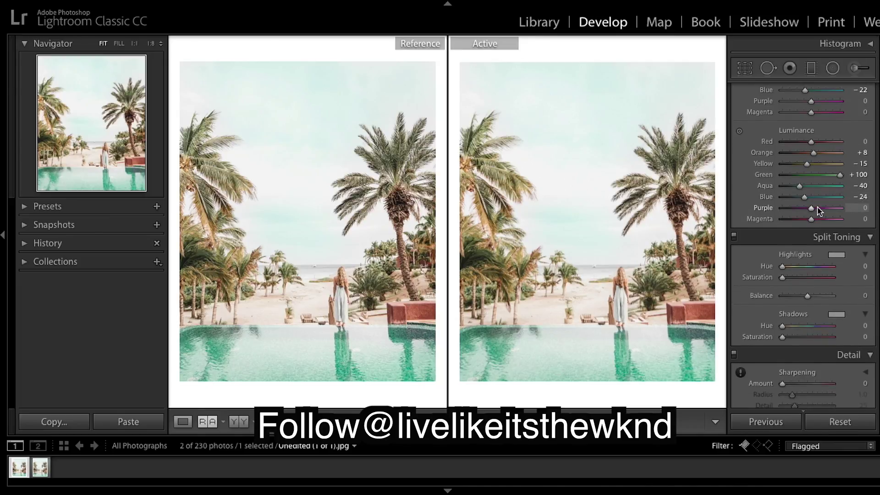
scroll(840, 255, down, 10)
click(794, 284)
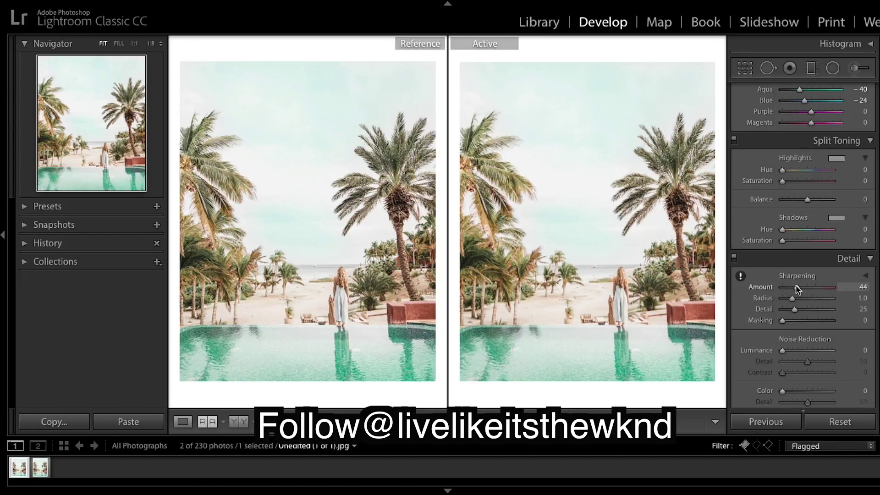
drag(797, 287, 796, 288)
Review the remaining lens correction, transform, effects and camera calibration settings, and return to the basic adjustments
scroll(796, 288, down, 20)
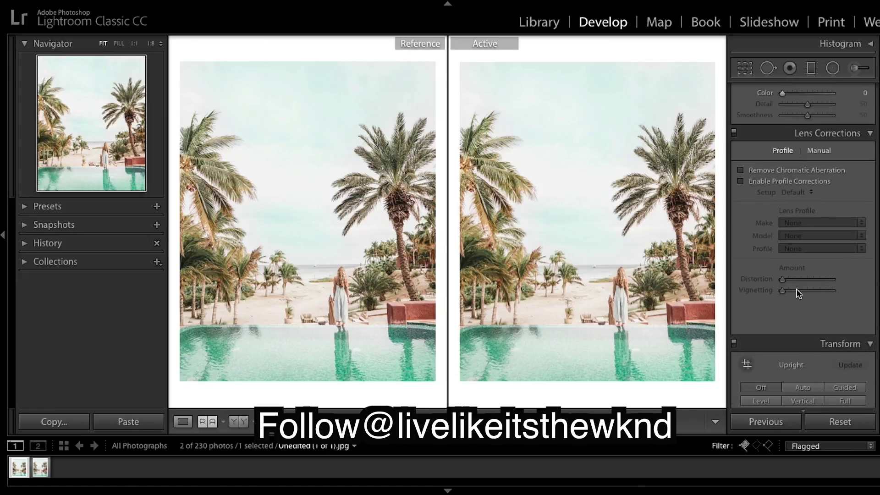
scroll(796, 293, down, 20)
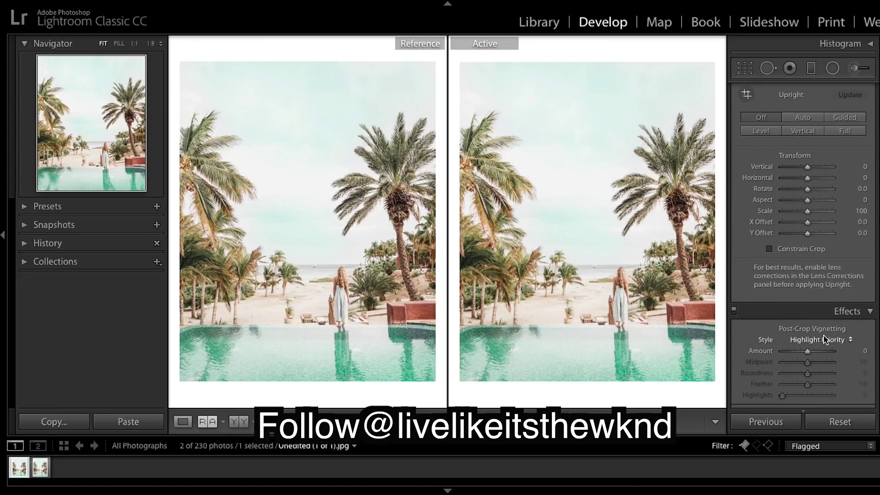
scroll(822, 338, down, 4)
scroll(824, 339, down, 14)
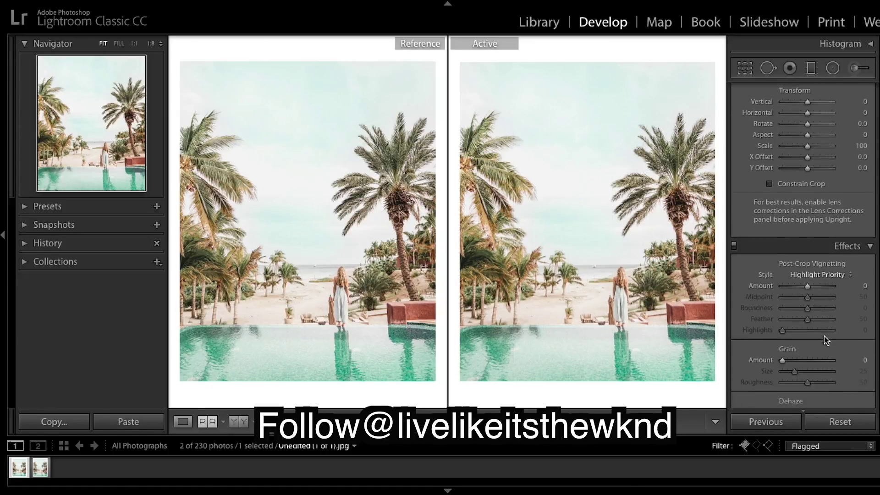
scroll(824, 338, down, 9)
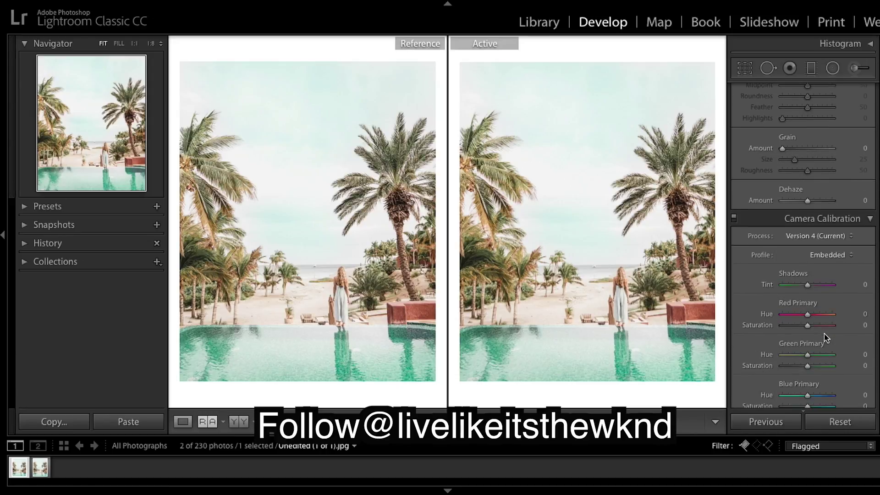
scroll(824, 339, down, 2)
scroll(823, 338, up, 20)
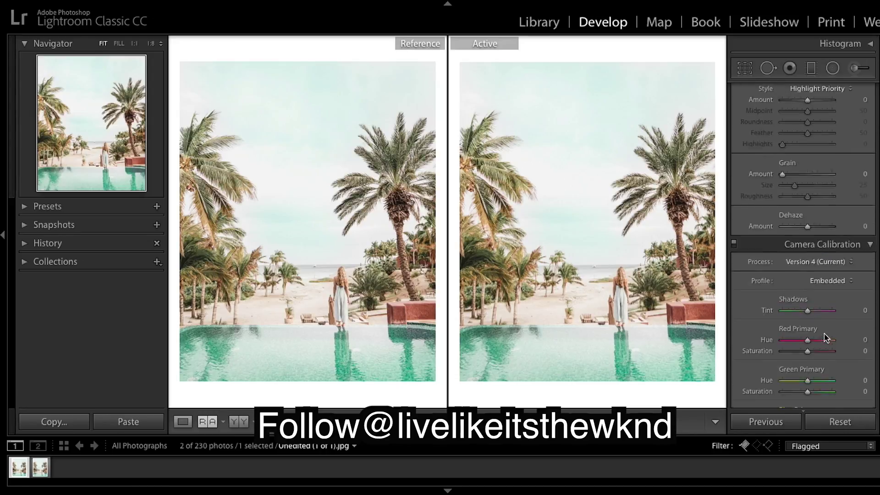
scroll(824, 337, up, 15)
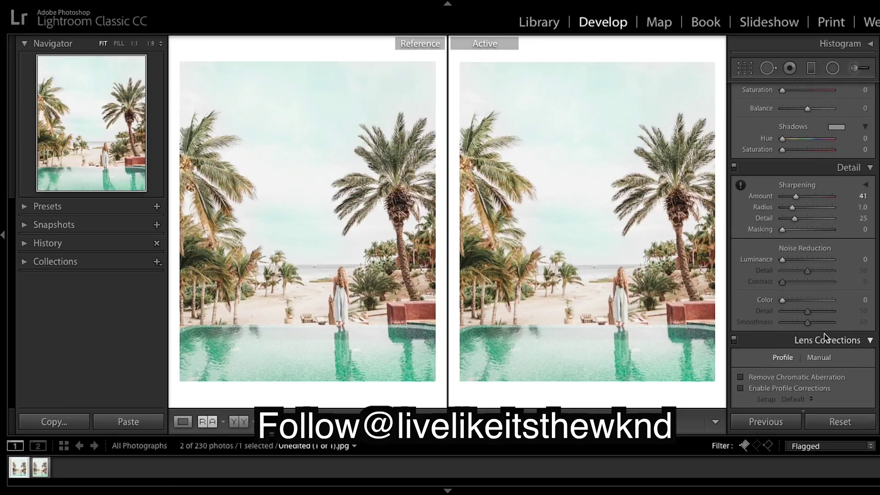
scroll(824, 334, up, 2)
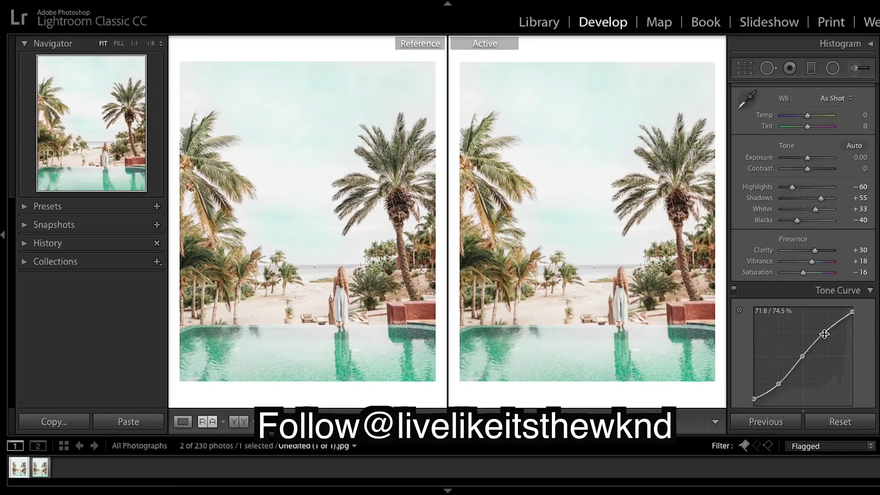
Compare the edited pool photo repeatedly with its unedited version beside the reference photo
click(824, 333)
key(backslash)
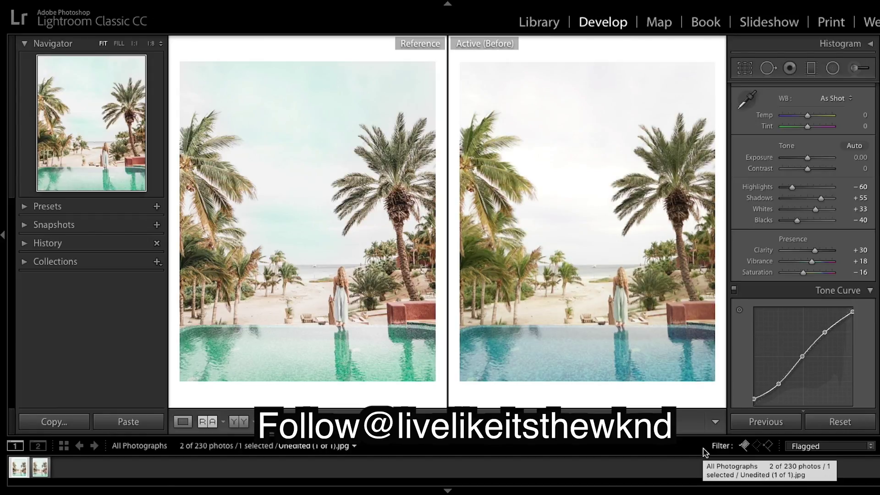
key(backslash)
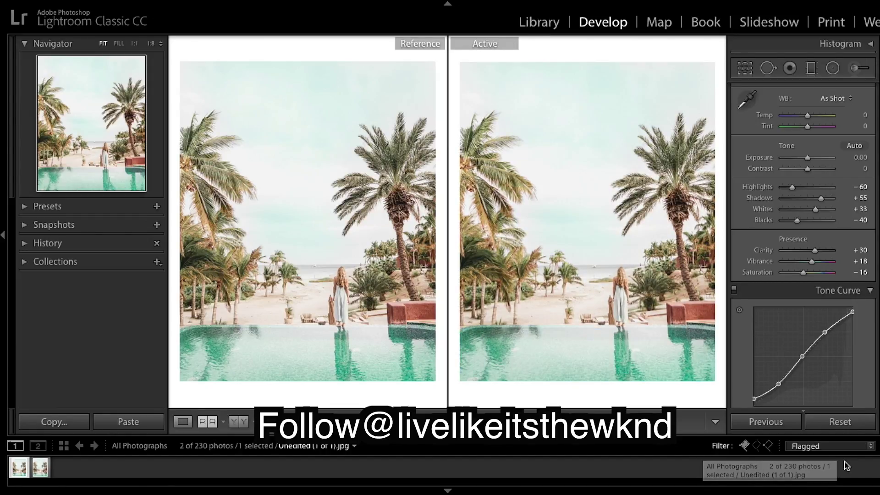
key(backslash)
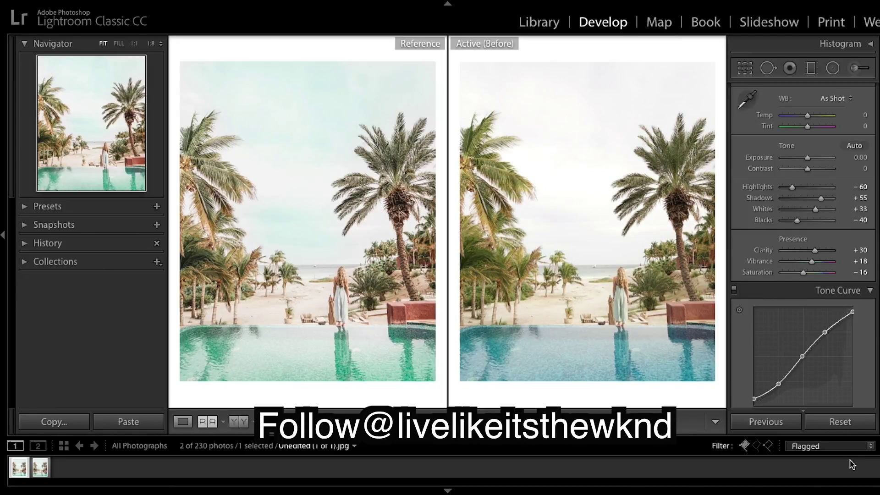
key(backslash)
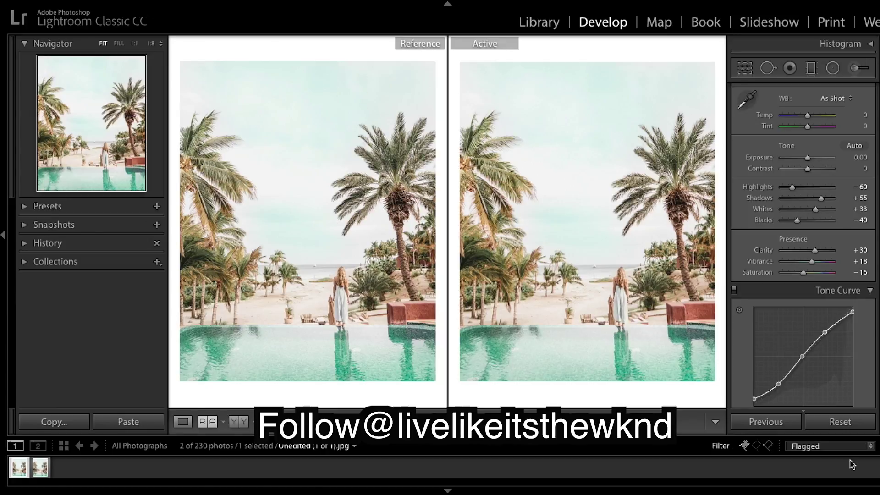
scroll(802, 229, up, 2)
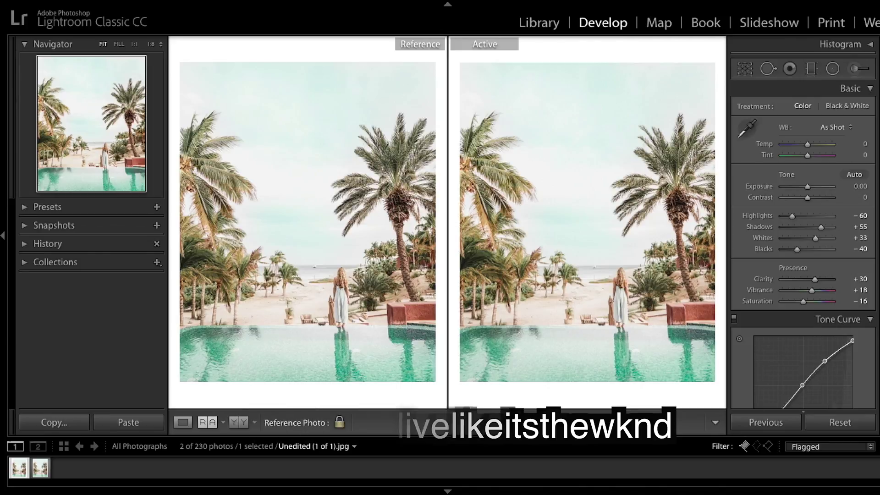
scroll(804, 229, down, 2)
key(backslash)
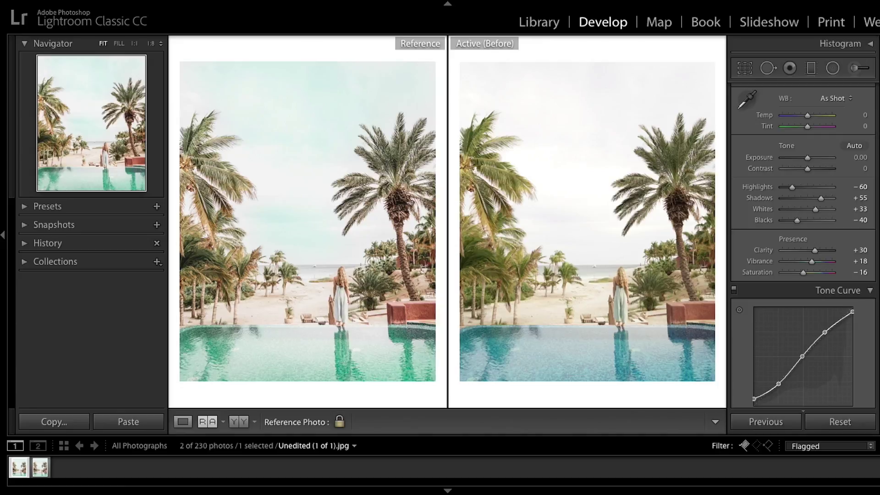
key(backslash)
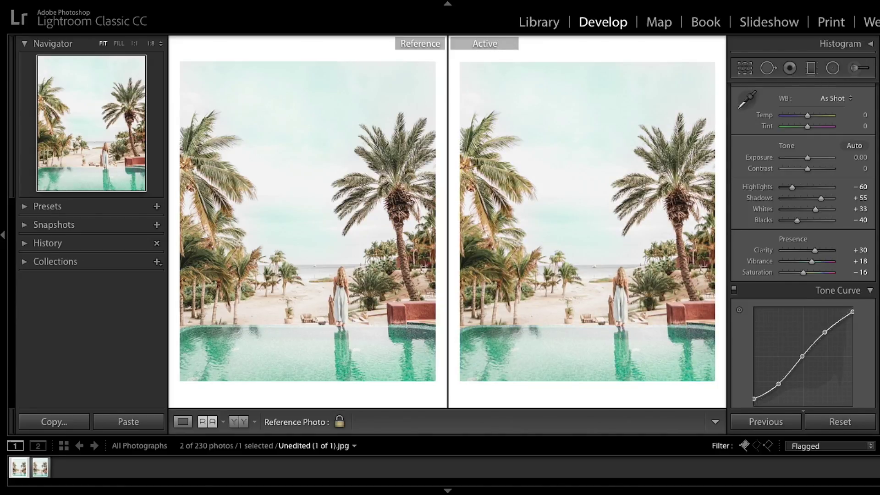